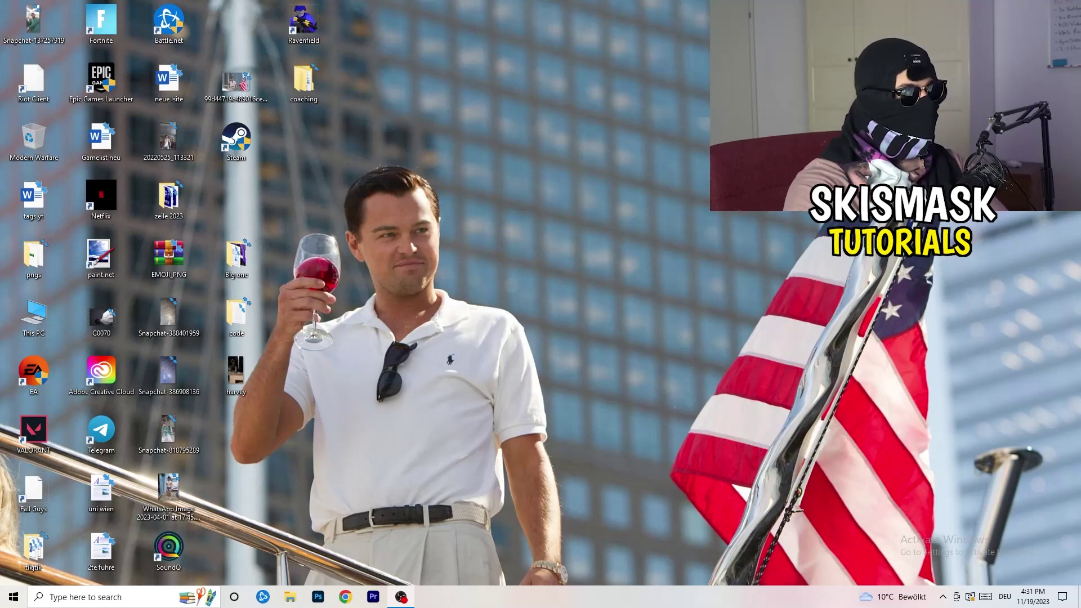
- Launch the NVIDIA Control Panel from the desktop's right-click menu
{"action": "right_click", "coordinate": [580, 200]}
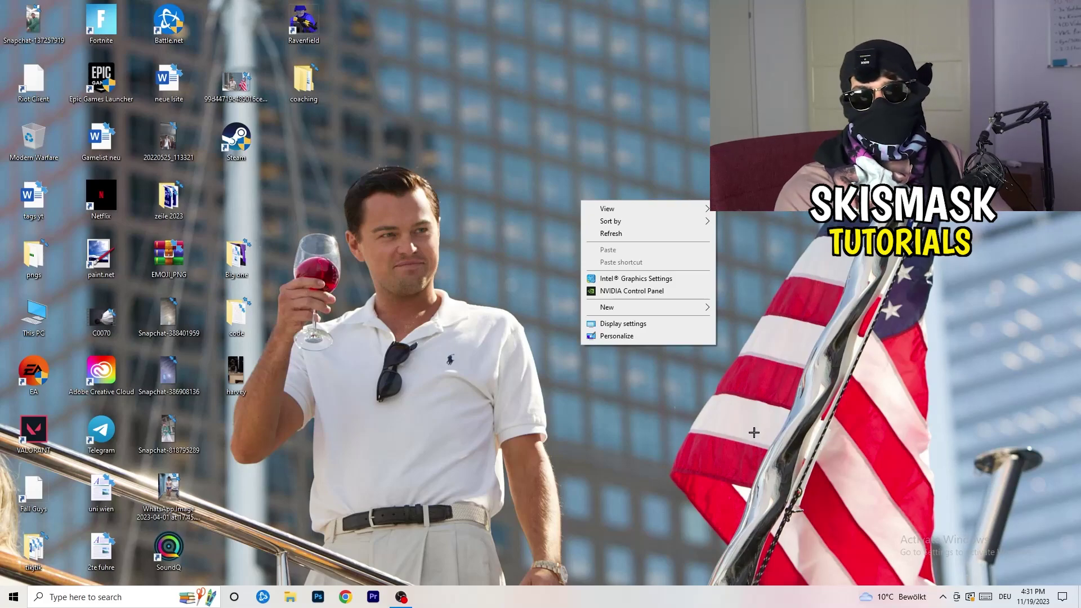
{"action": "left_click", "coordinate": [632, 291]}
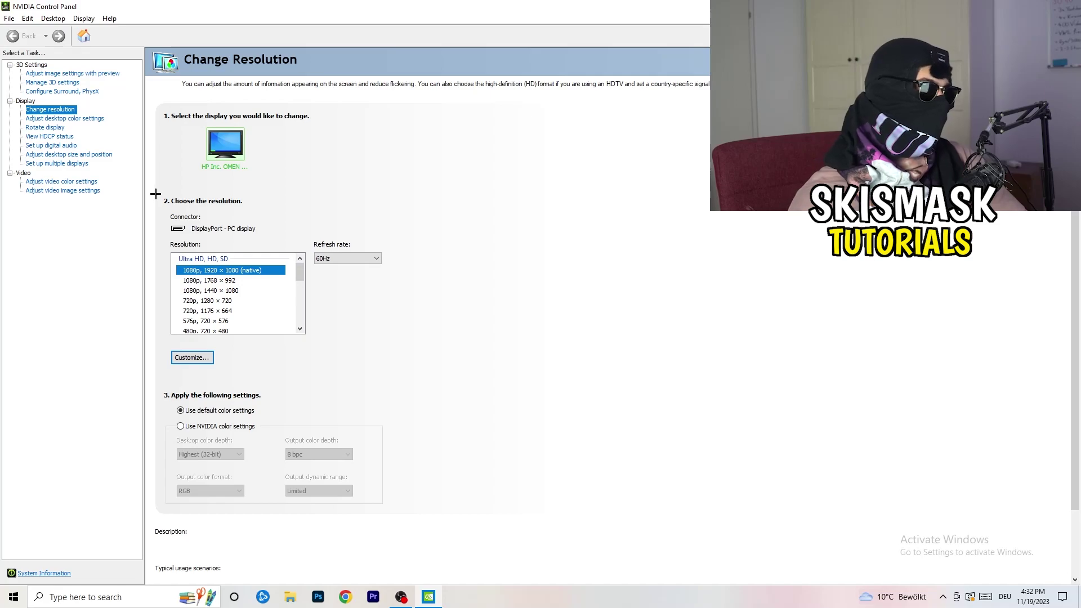
{"action": "left_click", "coordinate": [192, 357]}
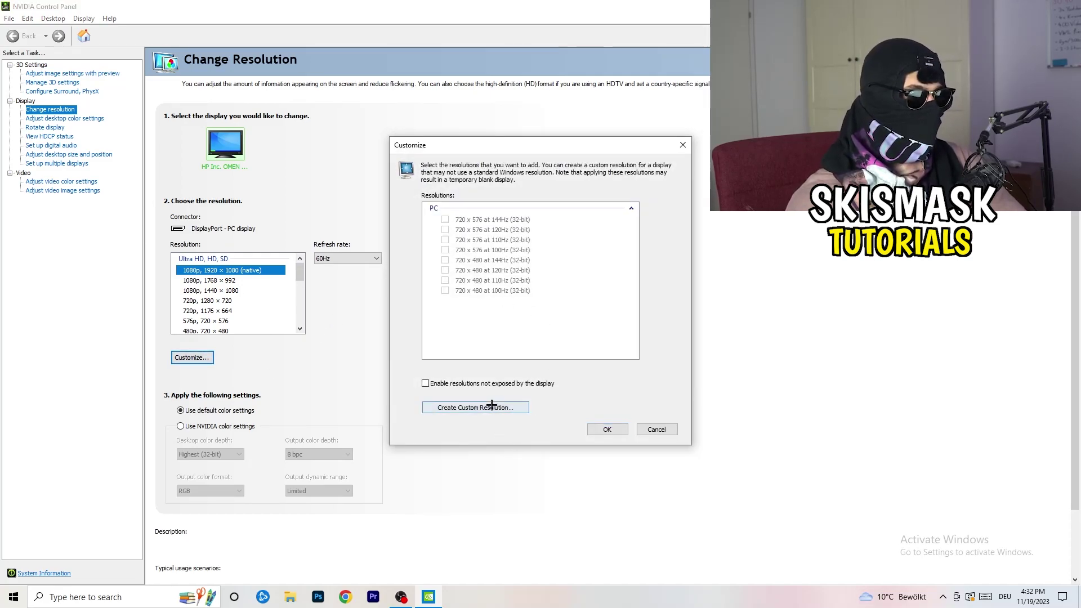
{"action": "left_click", "coordinate": [474, 408]}
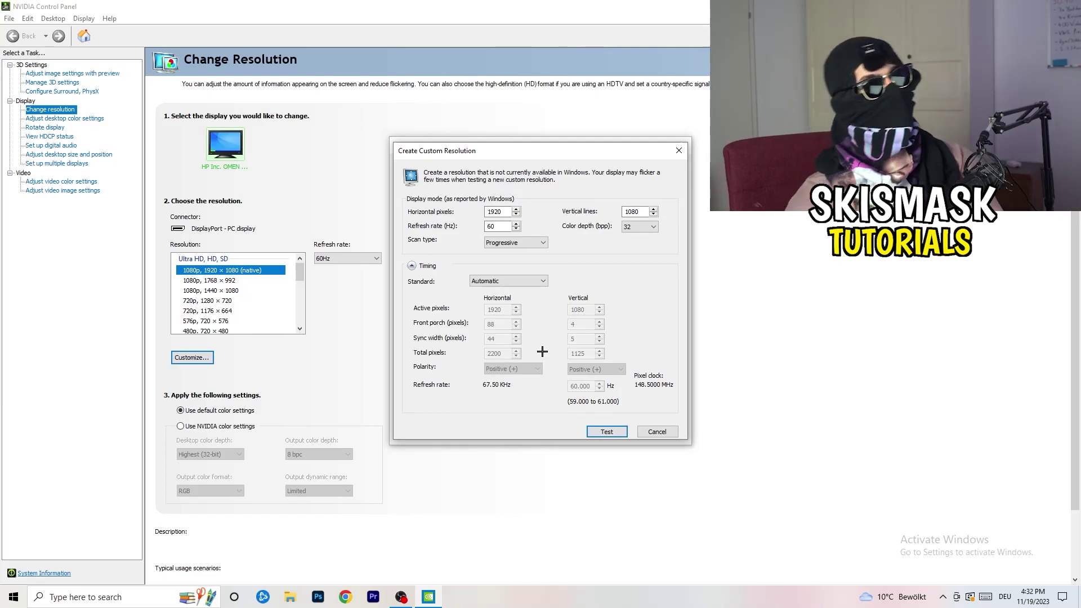
{"action": "double_click", "coordinate": [505, 212]}
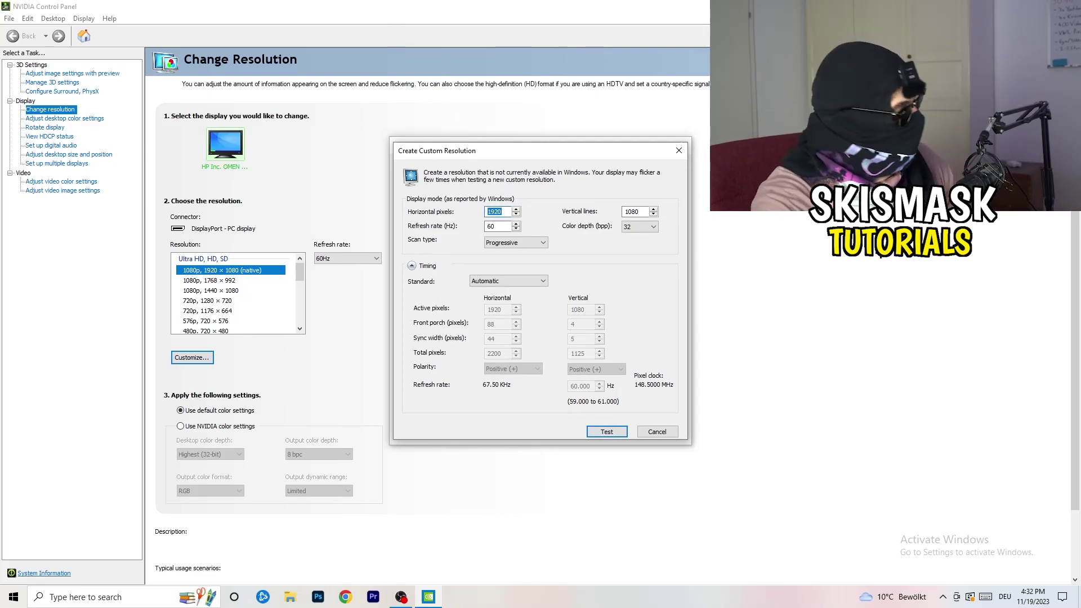
{"action": "type", "text": "1140"}
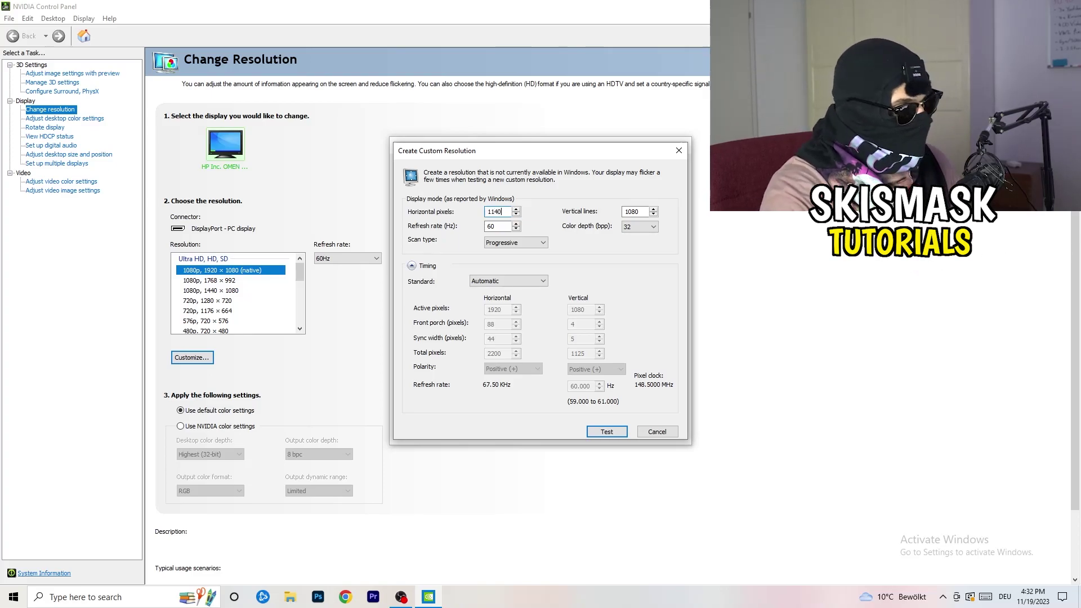
{"action": "key", "text": "BackSpace"}
{"action": "key", "text": "BackSpace"}
{"action": "key", "text": "BackSpace"}
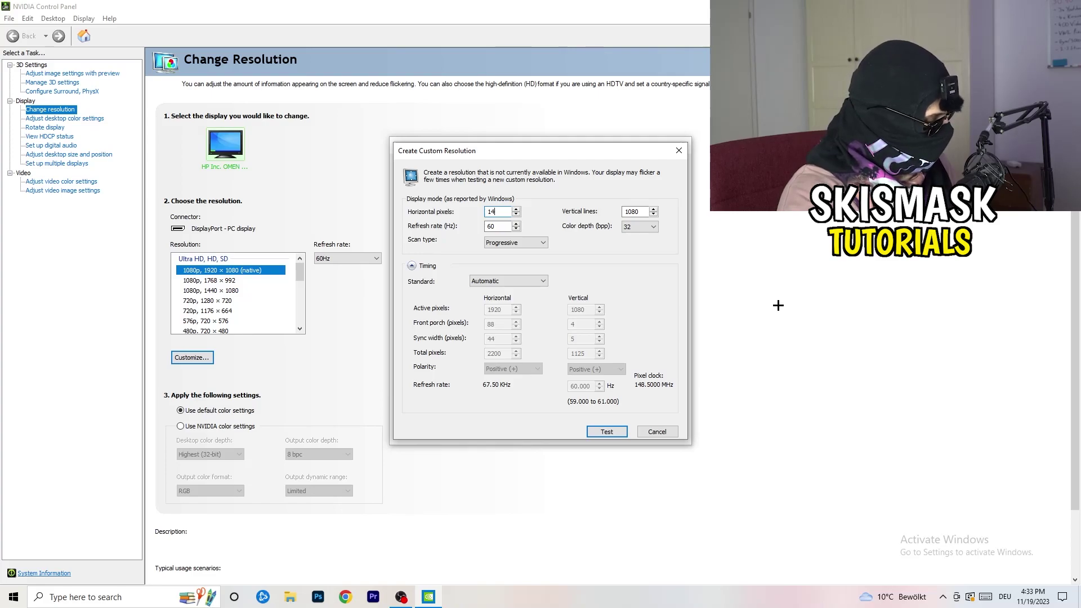
{"action": "type", "text": "40"}
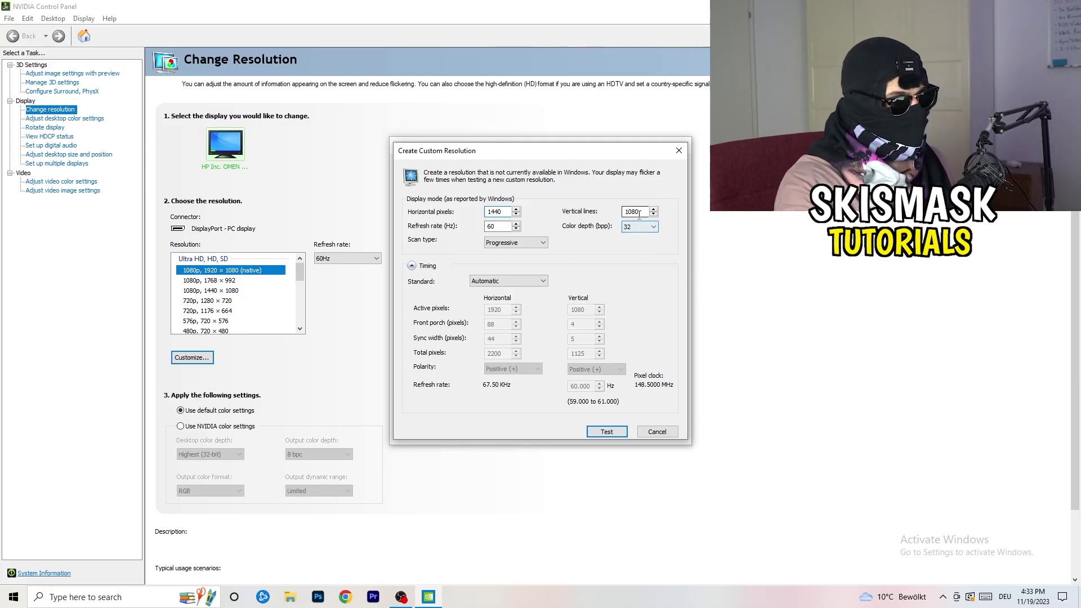
{"action": "left_click", "coordinate": [640, 212]}
{"action": "key", "text": "BackSpace"}
{"action": "key", "text": "BackSpace"}
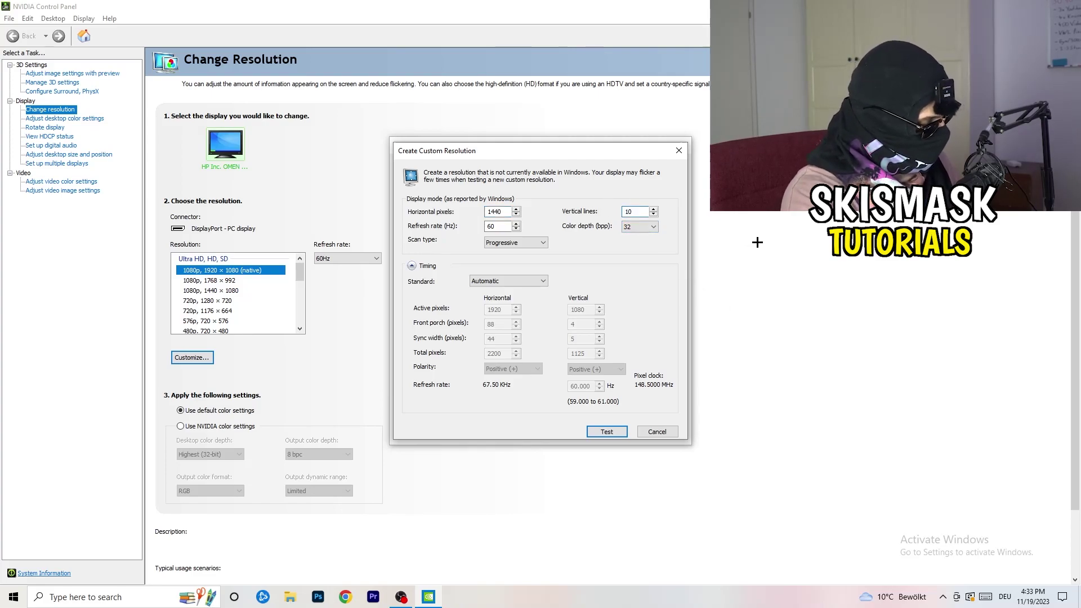
{"action": "type", "text": "40"}
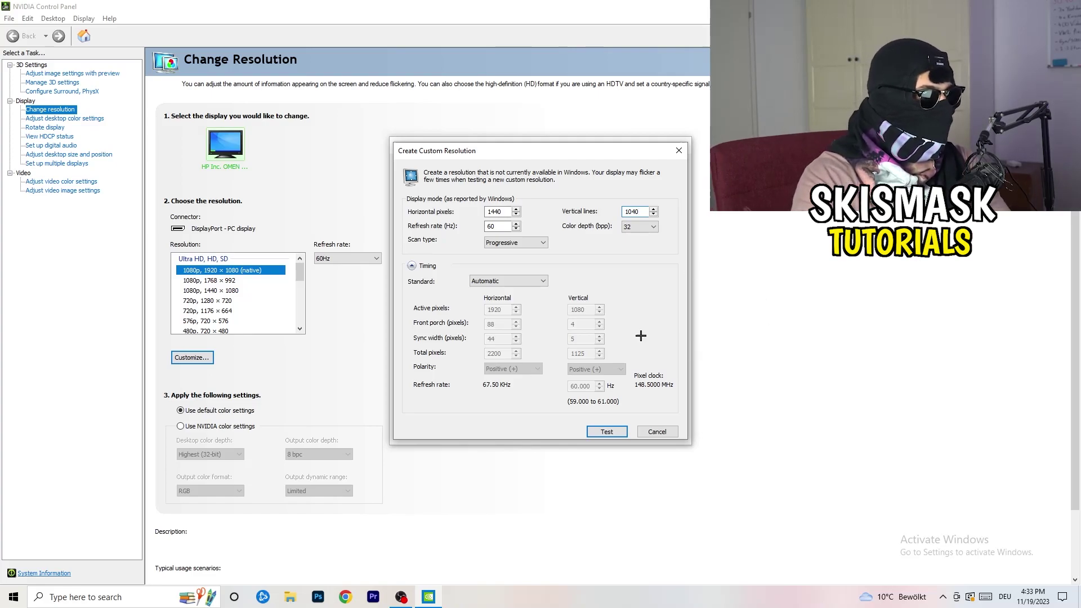
{"action": "left_click", "coordinate": [516, 242]}
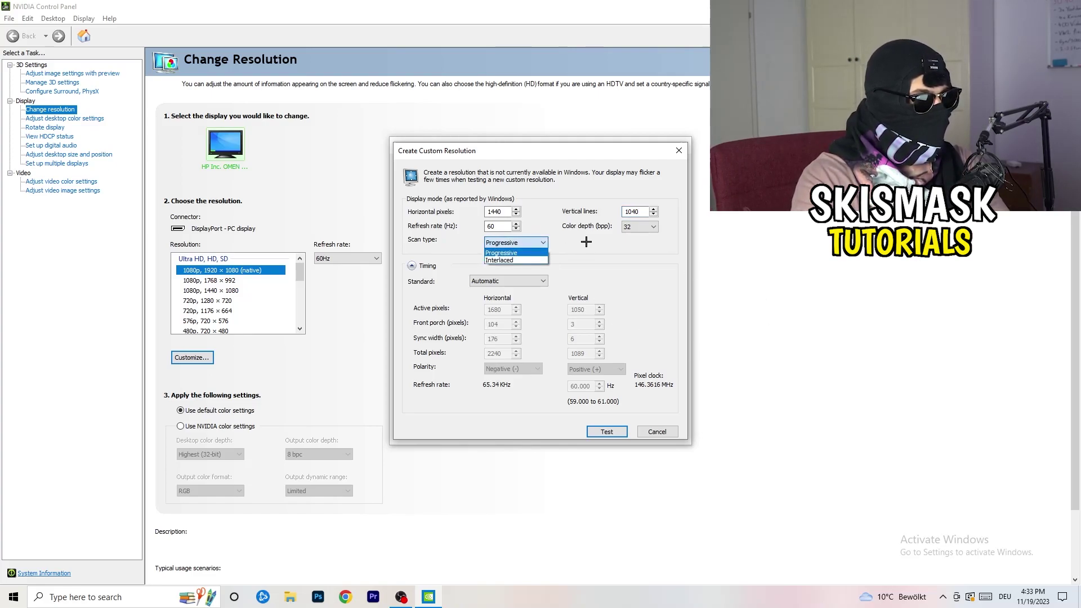
{"action": "left_click", "coordinate": [507, 254]}
{"action": "left_click", "coordinate": [522, 281]}
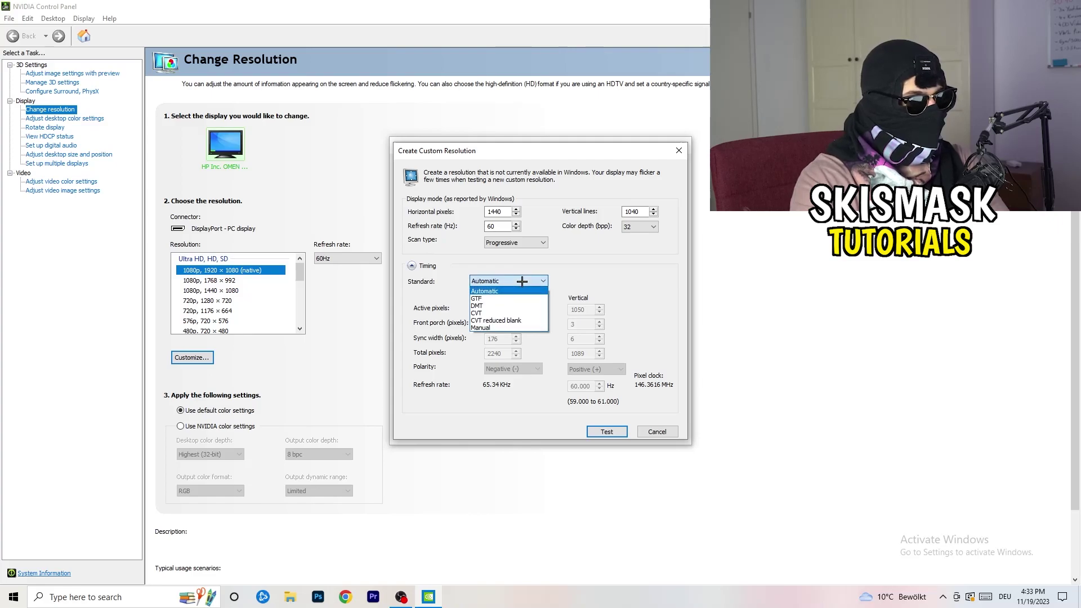
{"action": "left_click", "coordinate": [591, 288]}
{"action": "left_click", "coordinate": [522, 282]}
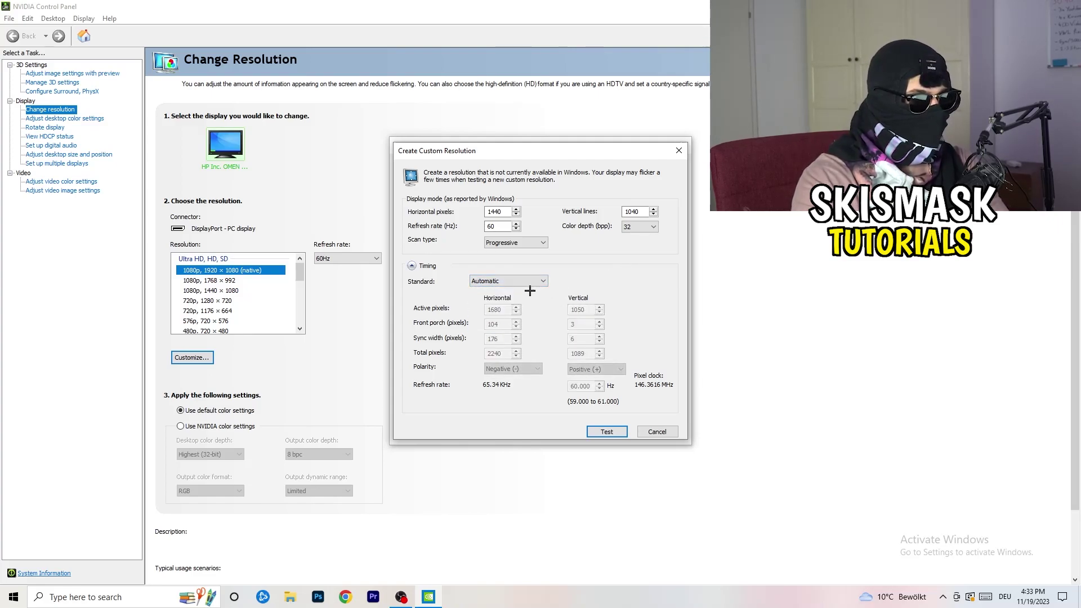
{"action": "left_click", "coordinate": [506, 281]}
{"action": "left_click", "coordinate": [503, 329]}
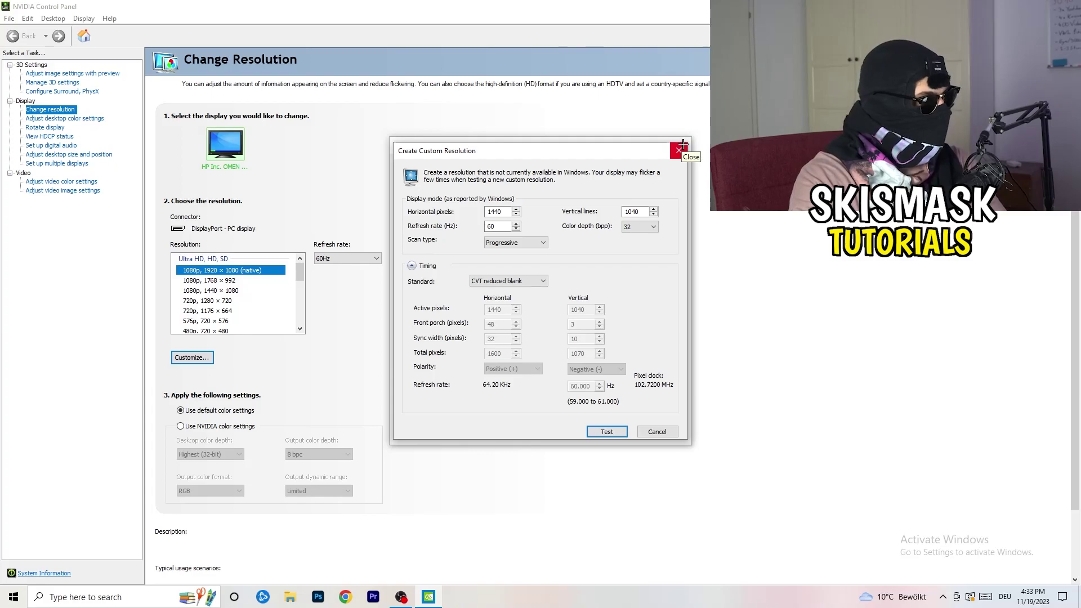
{"action": "left_click", "coordinate": [683, 150]}
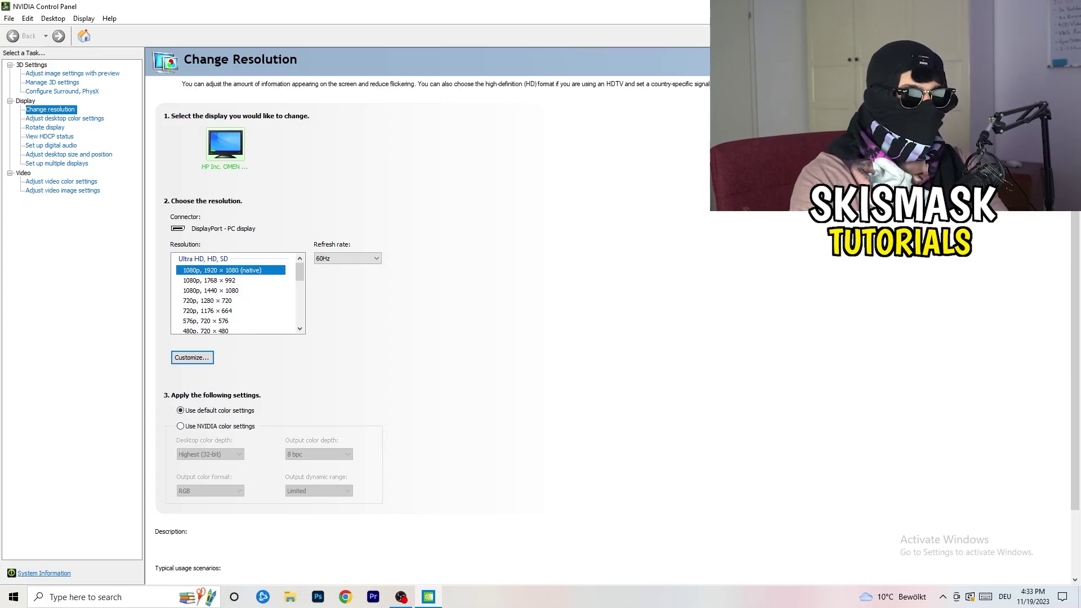
- Close the NVIDIA Control Panel and launch Windows Settings from Start
{"action": "key", "text": "alt+F4"}
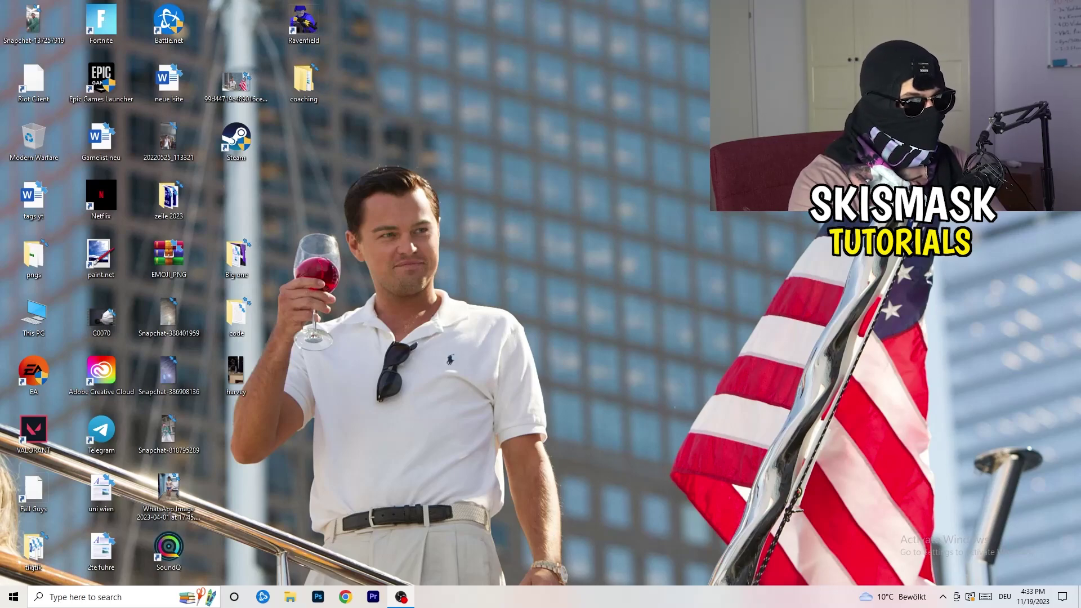
{"action": "key", "text": "super"}
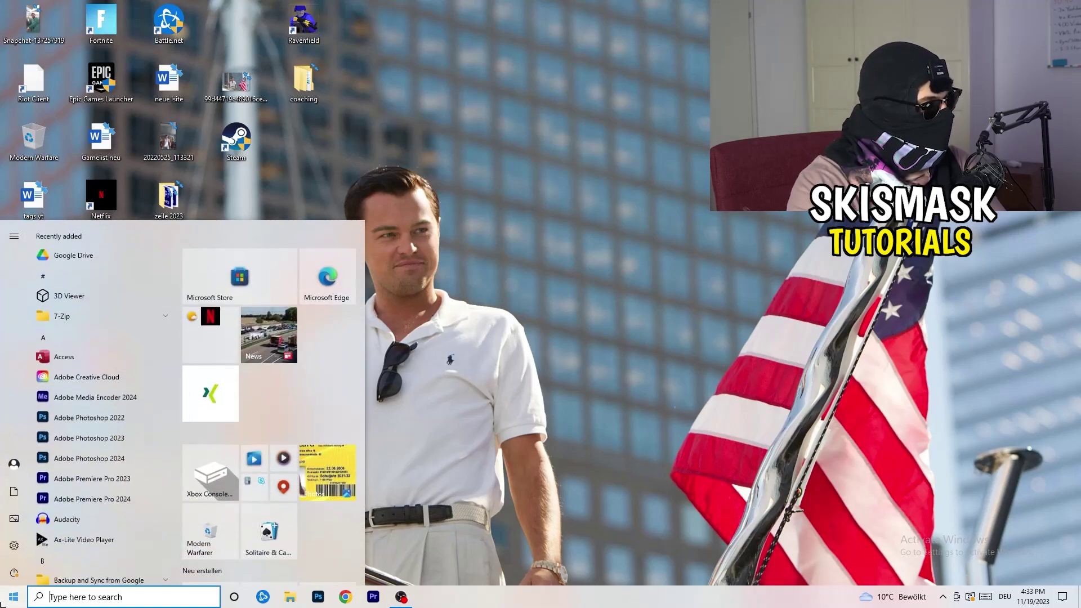
{"action": "left_click", "coordinate": [15, 545]}
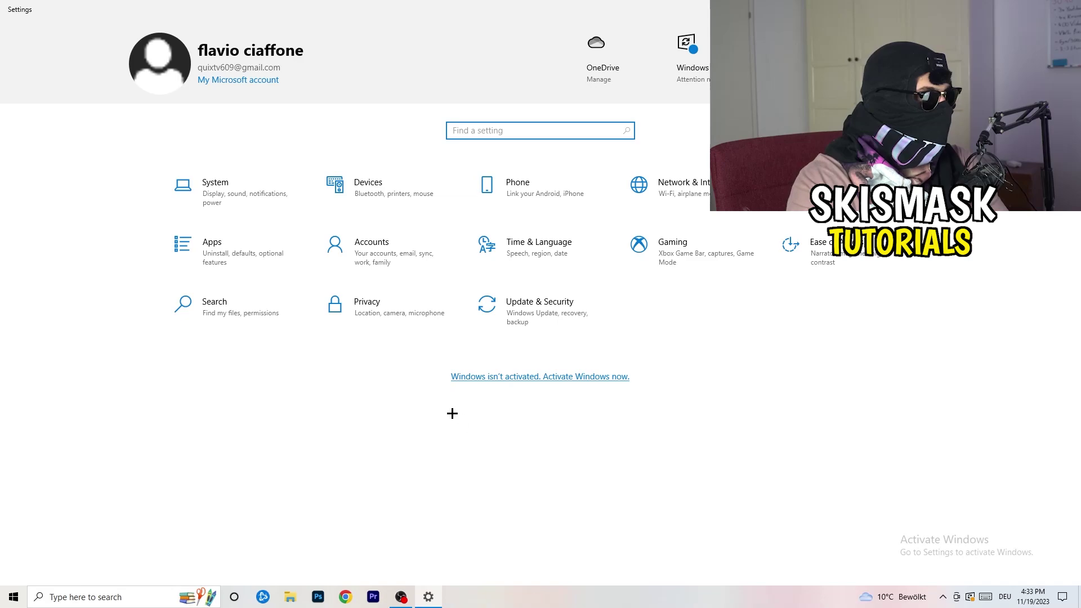
{"action": "left_click", "coordinate": [241, 189]}
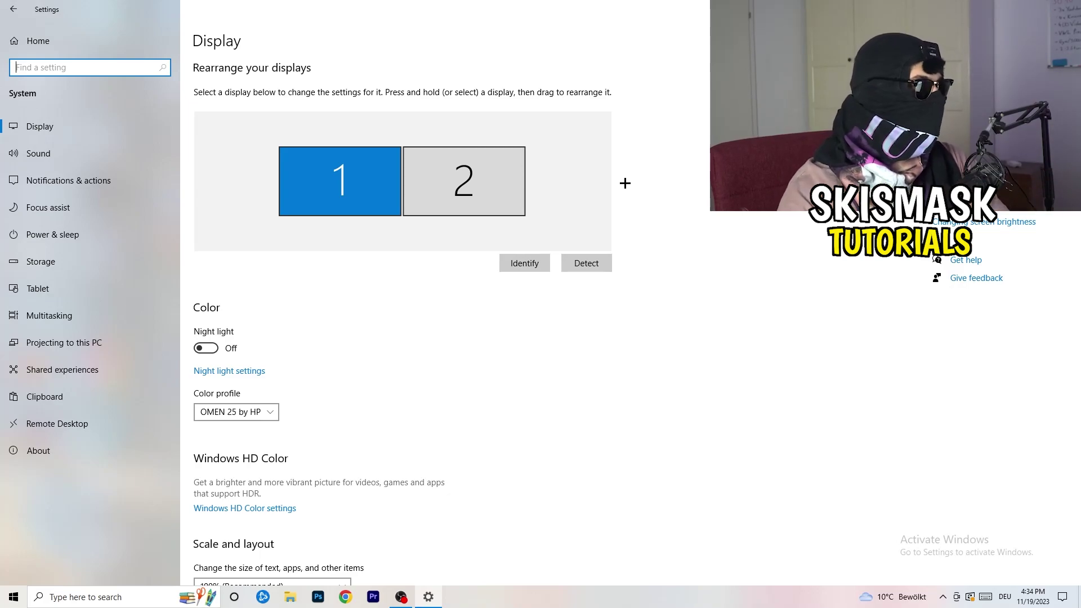
{"action": "scroll", "coordinate": [355, 275], "scroll_direction": "down", "scroll_amount": 4}
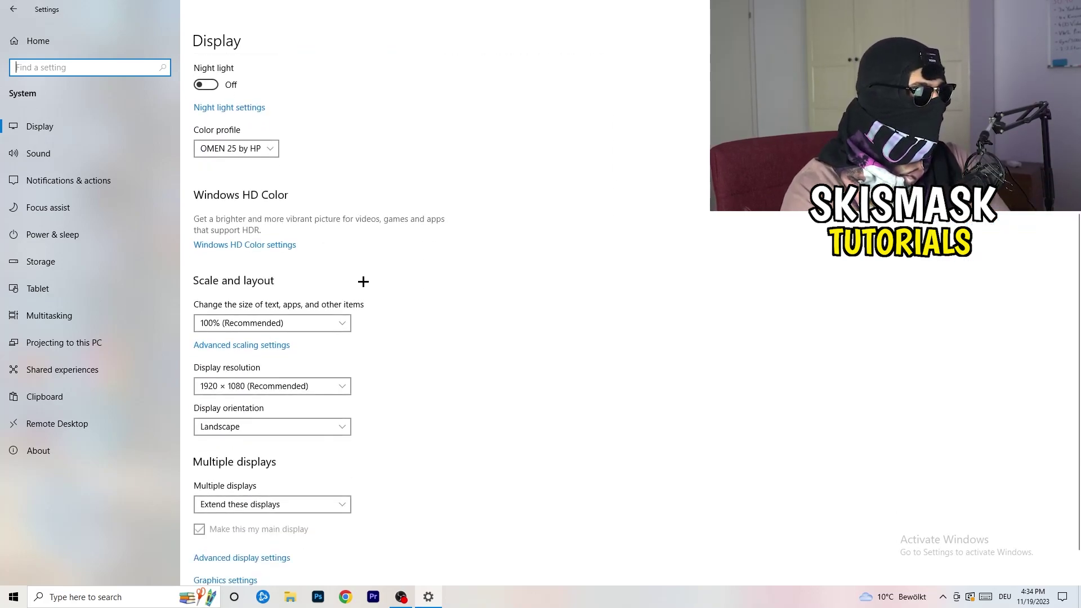
{"action": "left_click", "coordinate": [318, 270]}
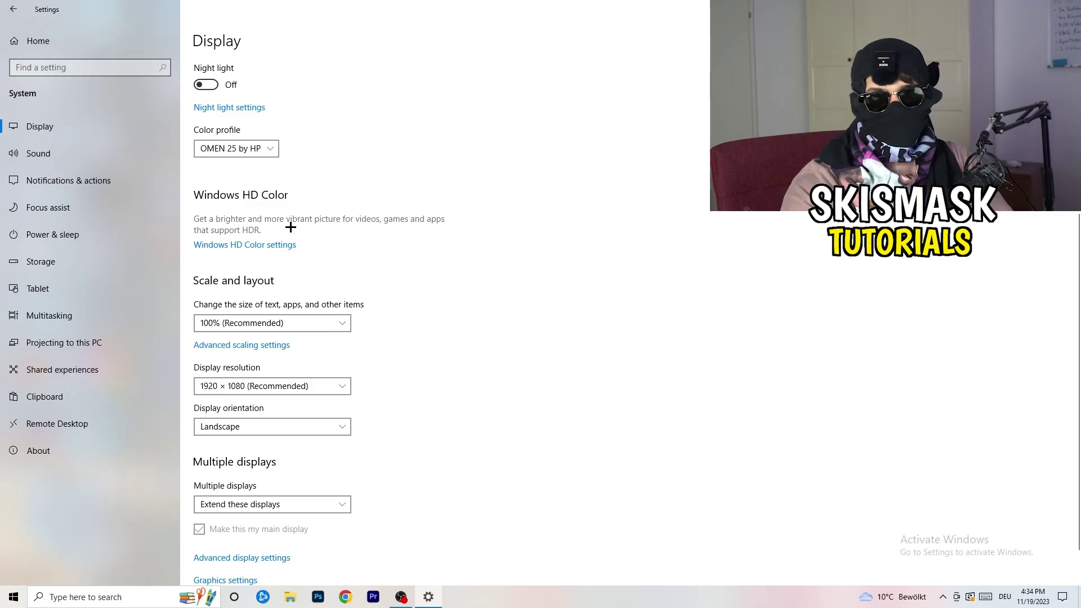
{"action": "scroll", "coordinate": [245, 207], "scroll_direction": "down", "scroll_amount": 1}
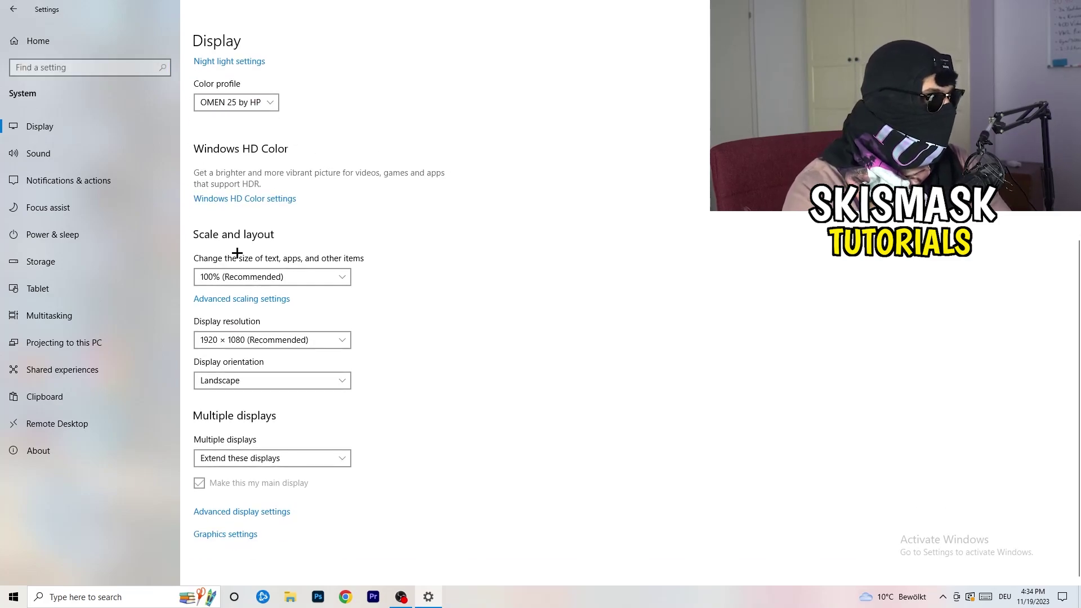
{"action": "left_click", "coordinate": [333, 272]}
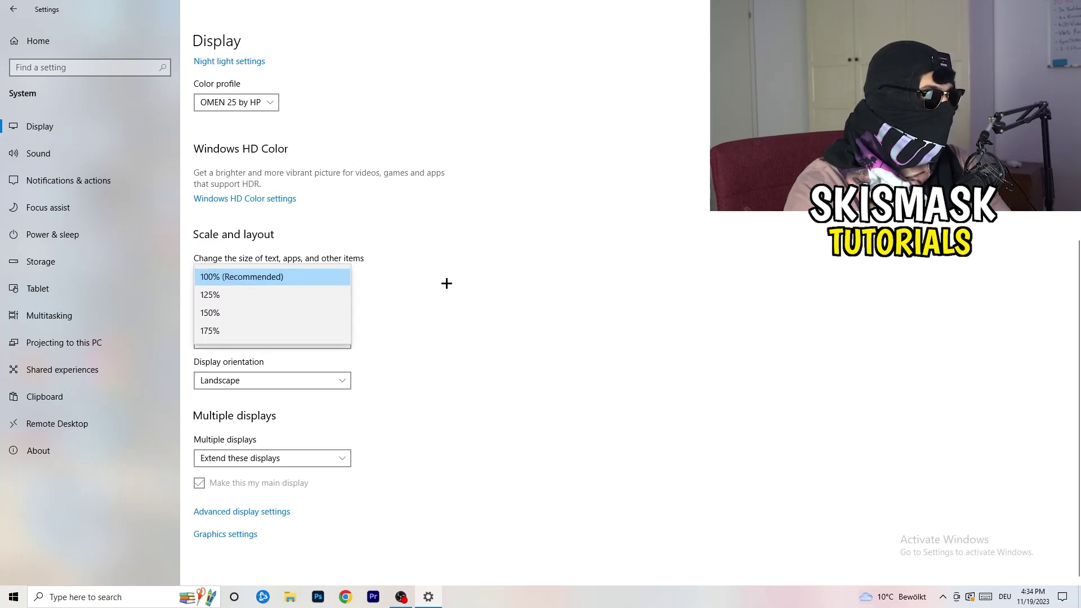
{"action": "left_click", "coordinate": [530, 265]}
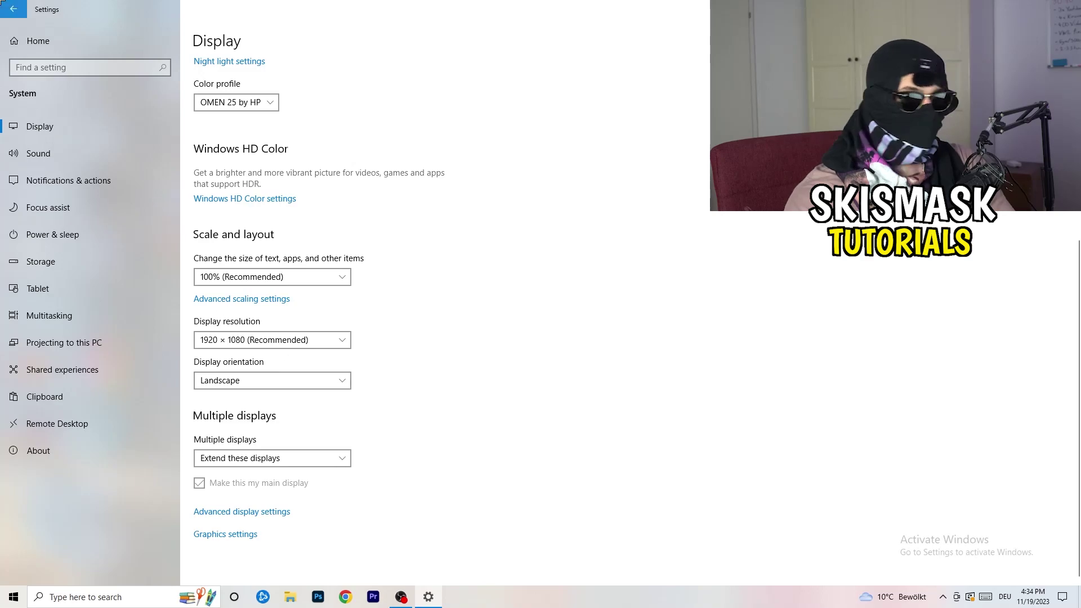
{"action": "key", "text": "BackSpace"}
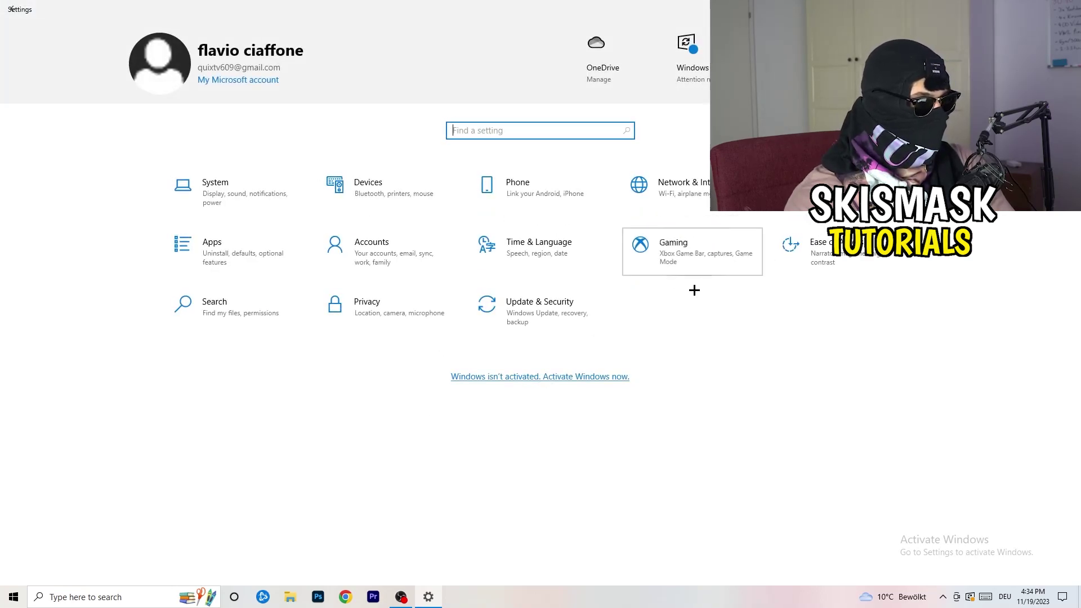
- Go into the Gaming section of Settings
{"action": "left_click", "coordinate": [701, 250]}
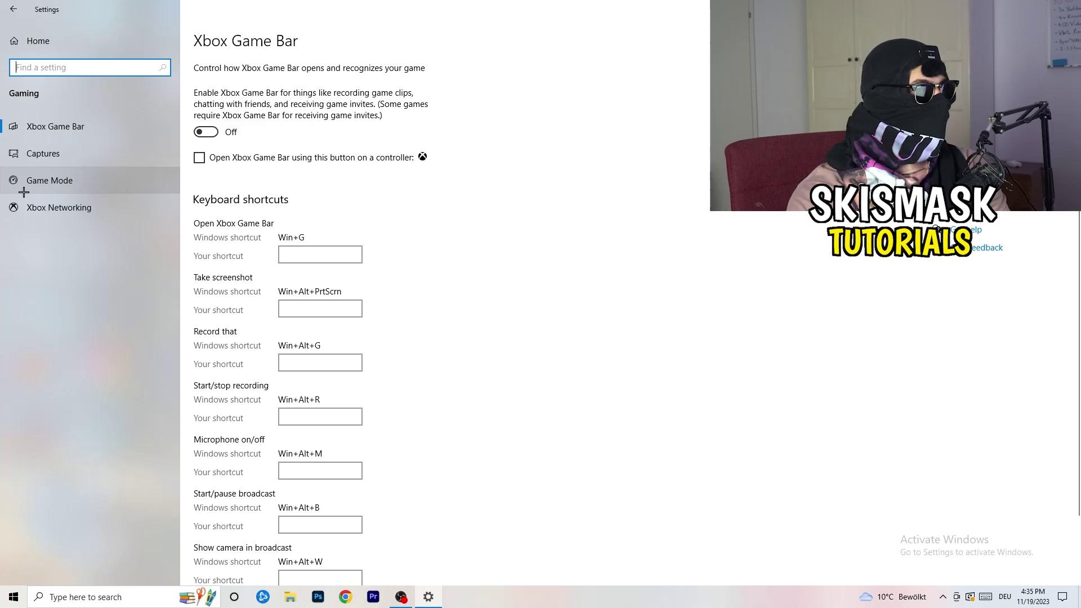
- View the Game Mode page, then close Settings back to the desktop
{"action": "left_click", "coordinate": [51, 181]}
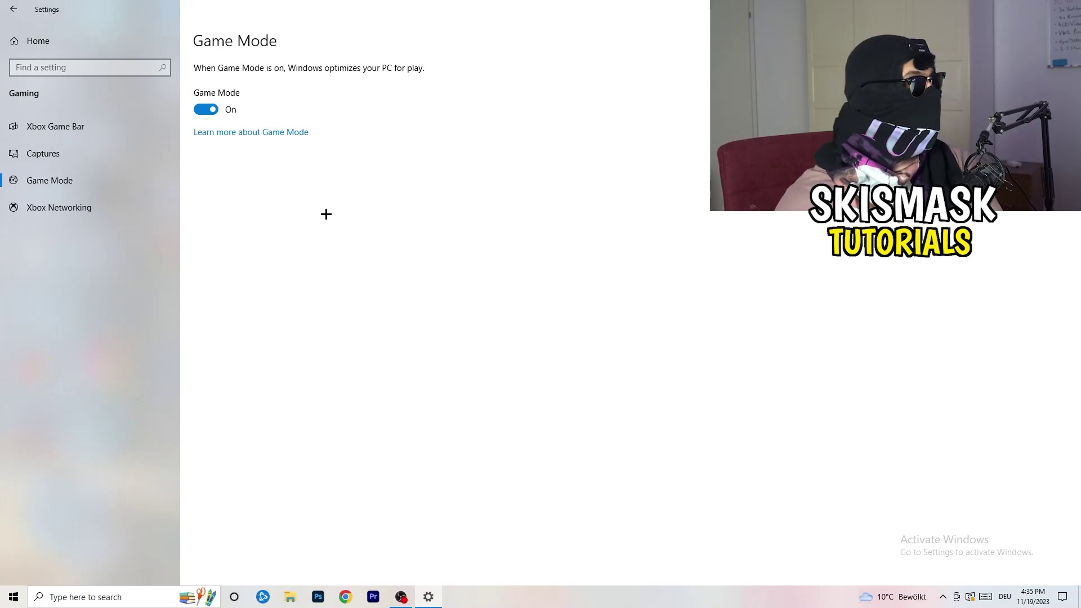
{"action": "key", "text": "alt+F4"}
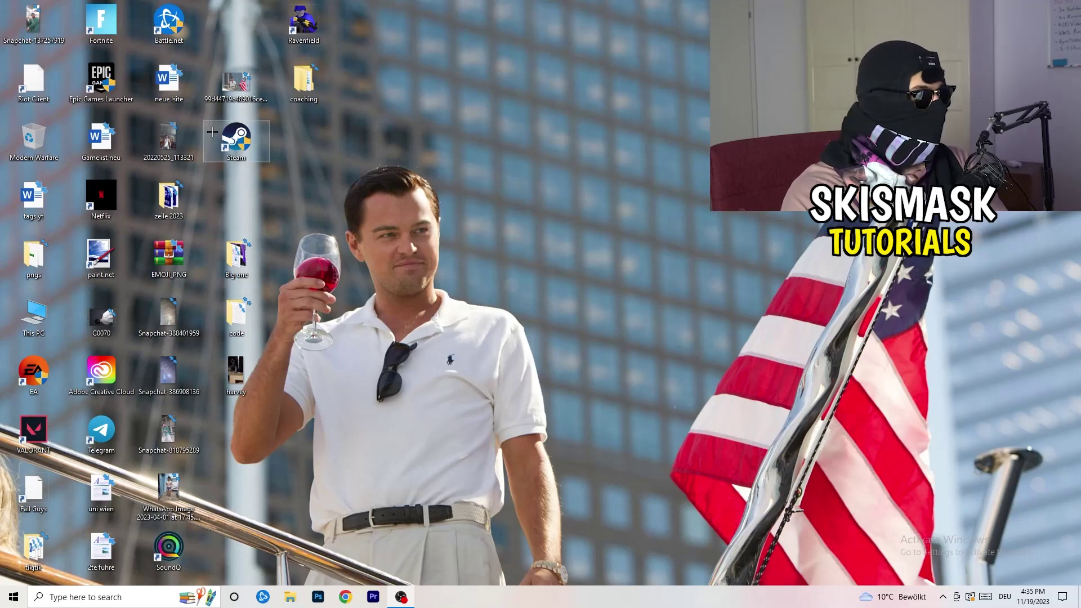
- Bring up the Steam shortcut's Properties on the Compatibility settings
{"action": "left_click_drag", "start_coordinate": [236, 142], "coordinate": [574, 201]}
{"action": "right_click", "coordinate": [577, 197]}
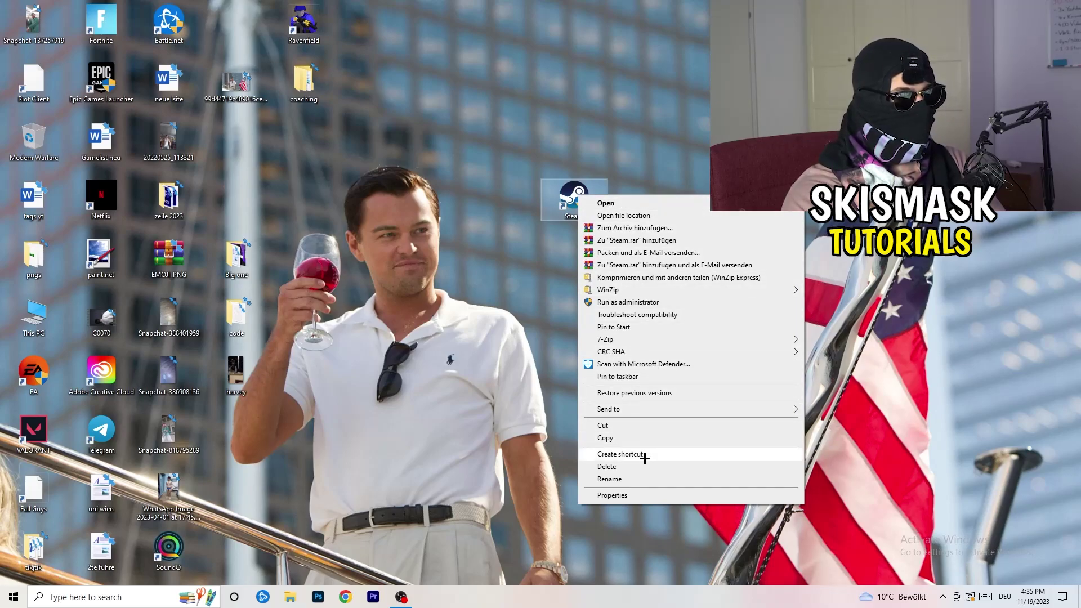
{"action": "left_click", "coordinate": [648, 495]}
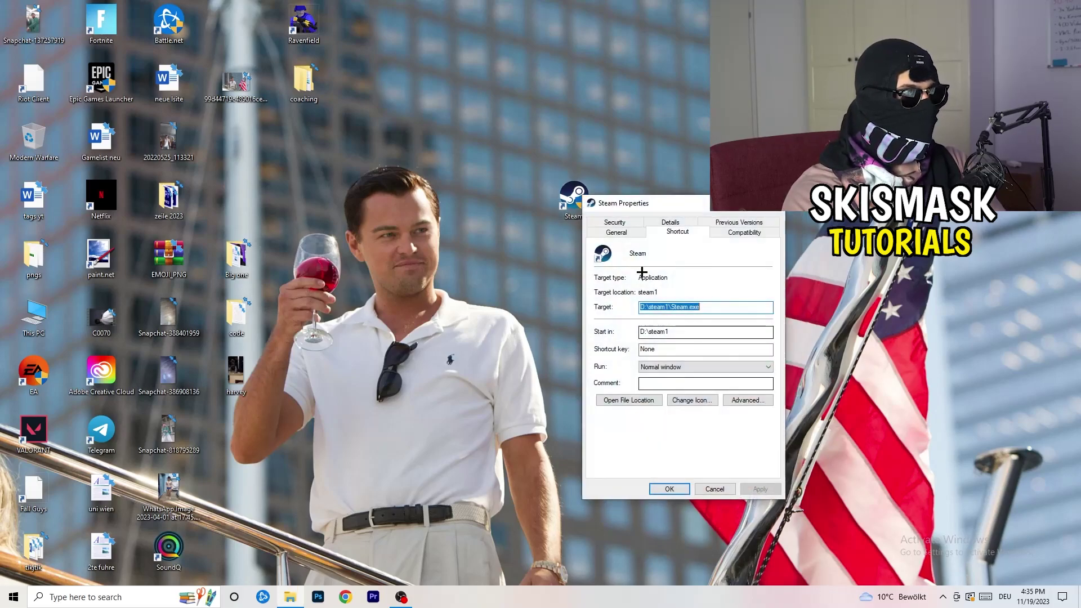
{"action": "left_click_drag", "start_coordinate": [647, 199], "coordinate": [450, 104]}
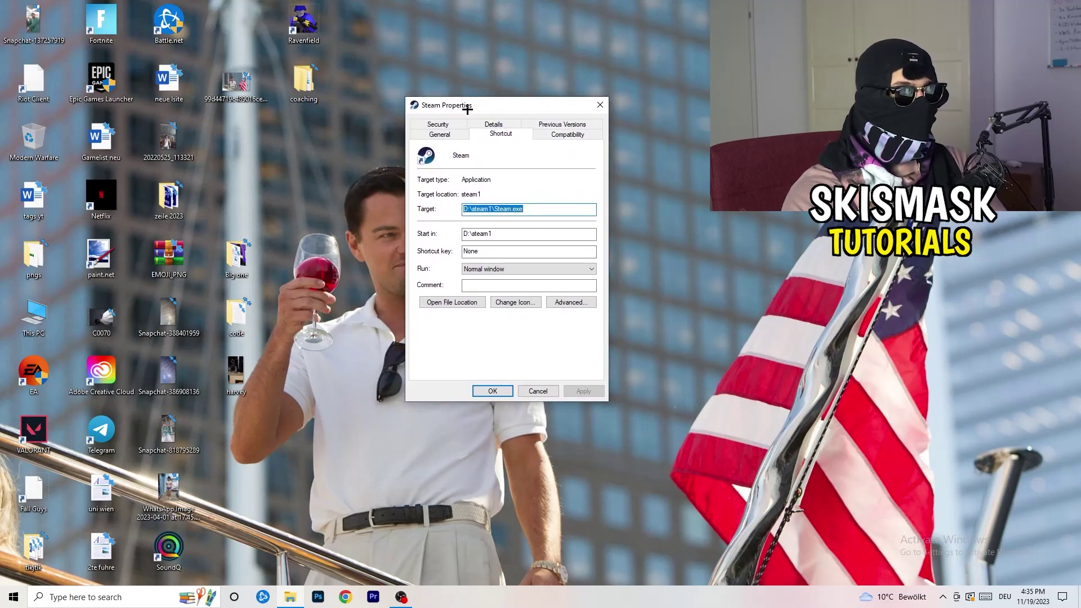
{"action": "left_click", "coordinate": [568, 136]}
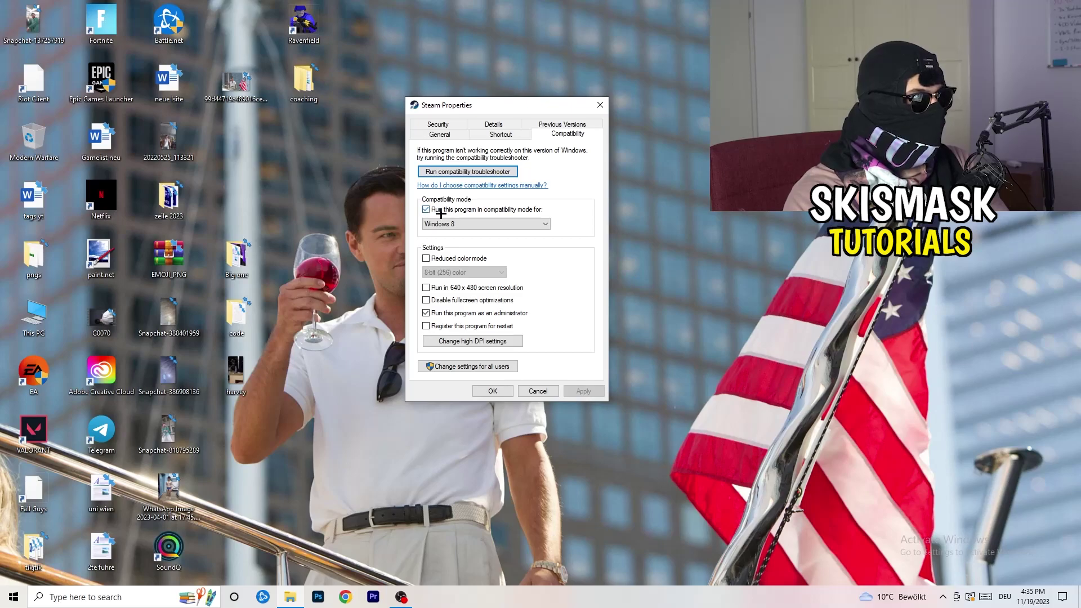
- Set compatibility mode to Windows 8, run as administrator, and confirm with OK
{"action": "left_click", "coordinate": [511, 223]}
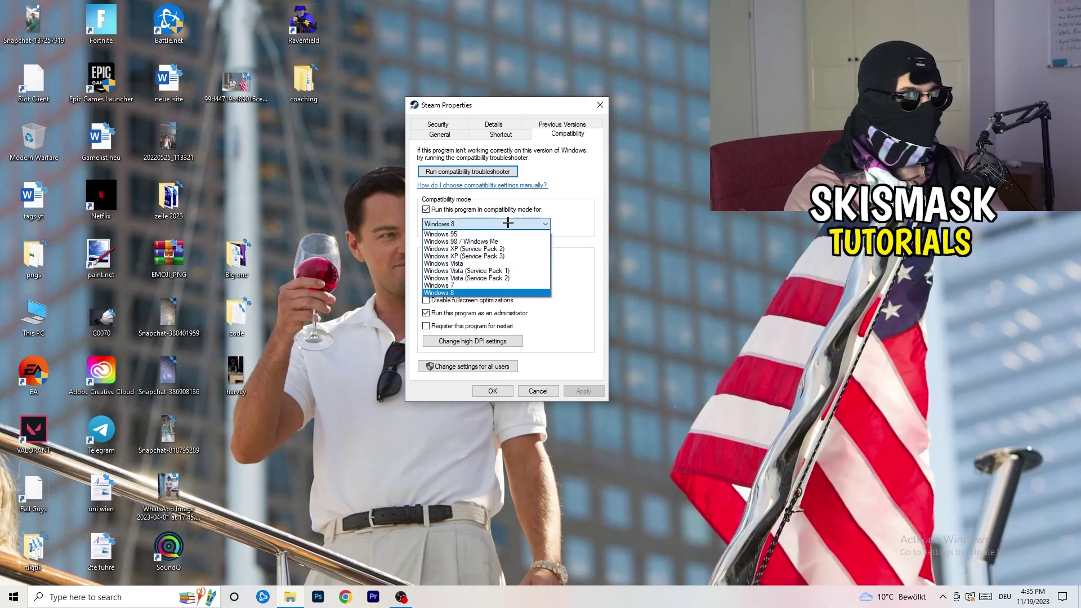
{"action": "left_click", "coordinate": [601, 216]}
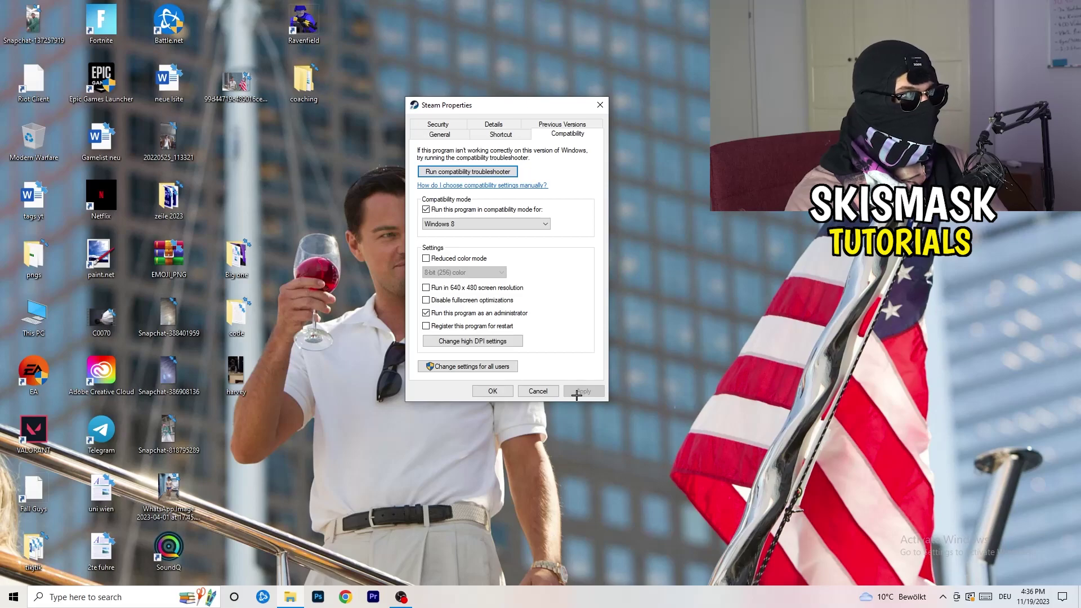
{"action": "left_click", "coordinate": [493, 391]}
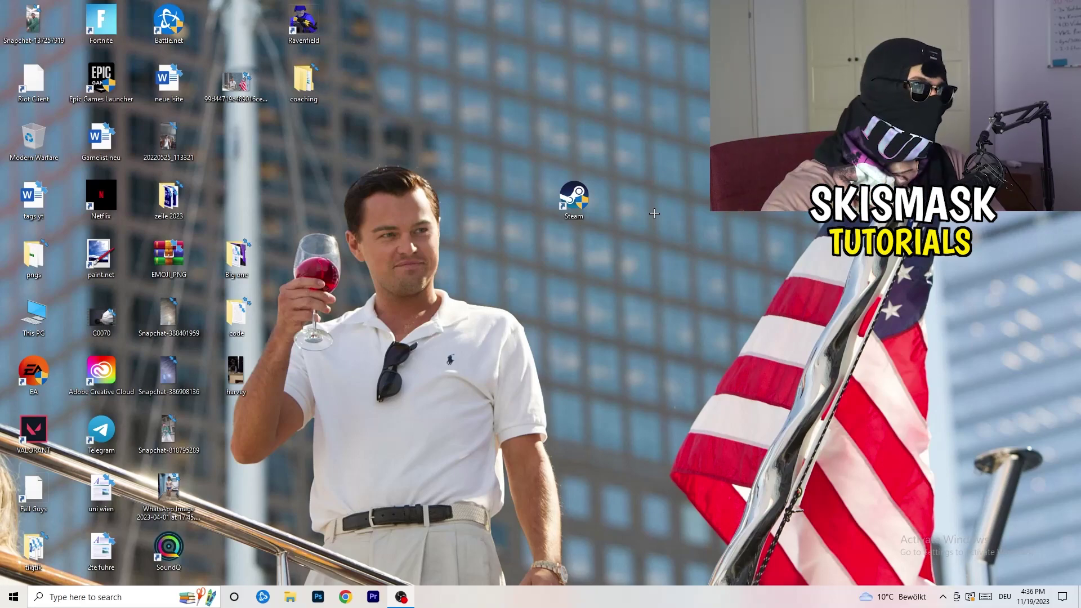
- Move the Steam shortcut left and reopen its Properties
{"action": "left_click_drag", "start_coordinate": [574, 199], "coordinate": [505, 198]}
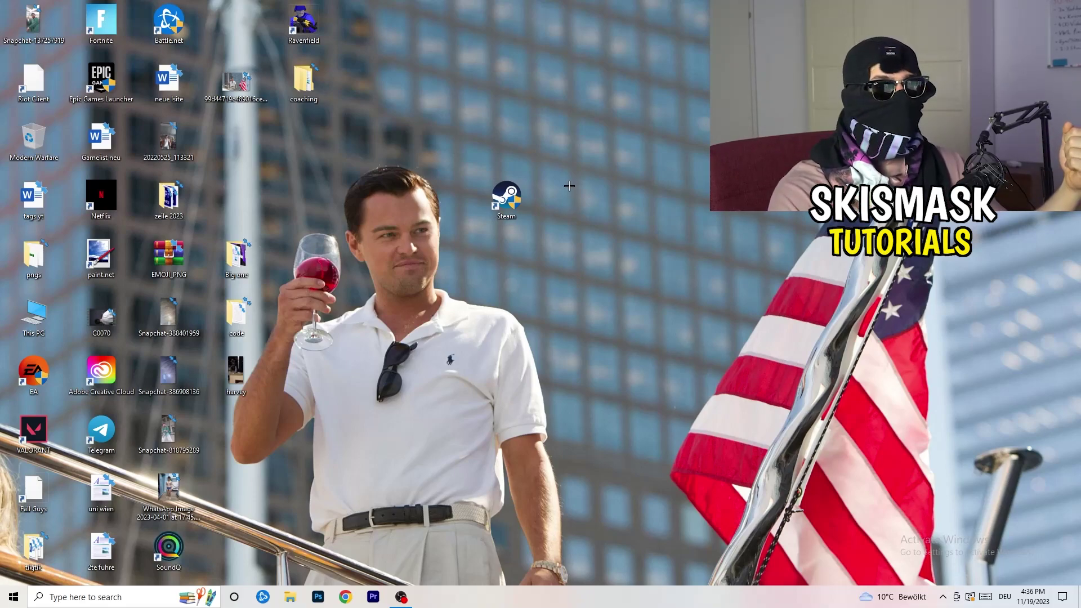
{"action": "left_click", "coordinate": [522, 200]}
{"action": "left_click_drag", "start_coordinate": [512, 201], "coordinate": [375, 194]}
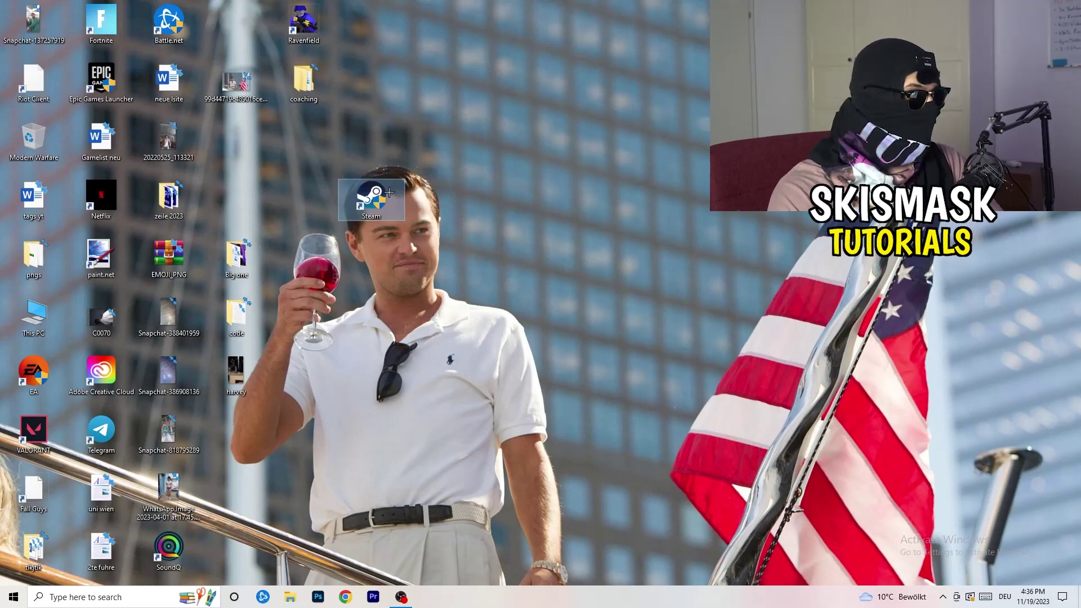
{"action": "right_click", "coordinate": [375, 194]}
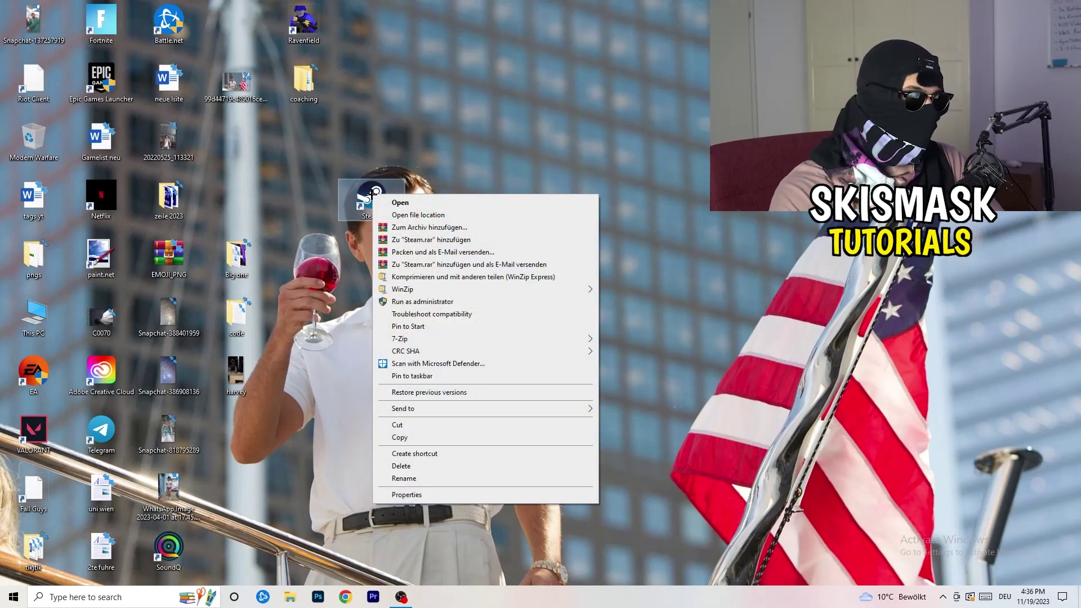
{"action": "left_click", "coordinate": [427, 492]}
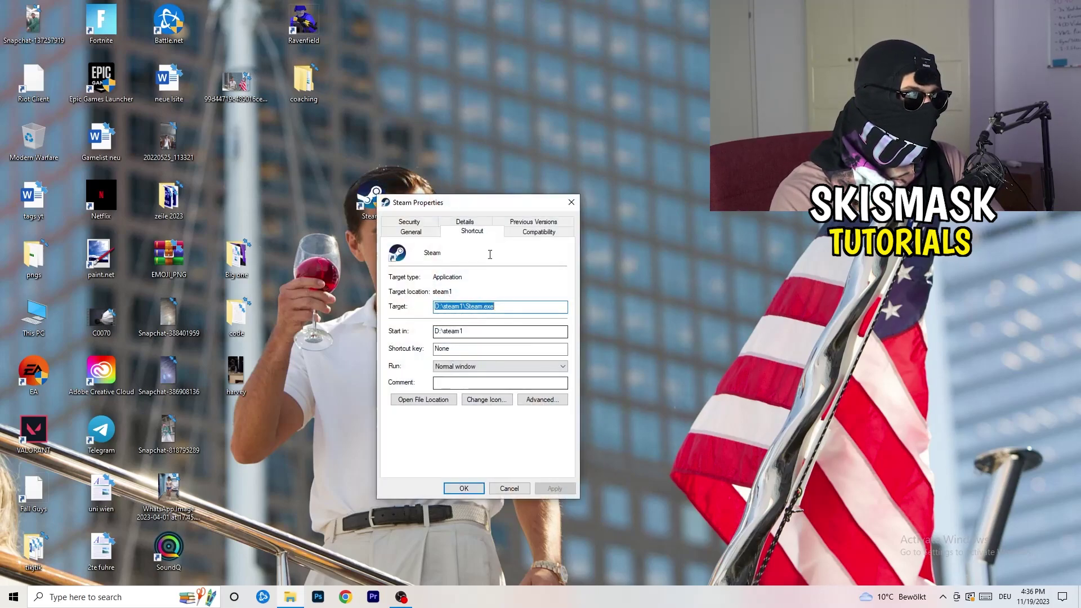
- Verify the Compatibility settings are kept, close Properties, and return Steam to the icon column
{"action": "left_click", "coordinate": [539, 231]}
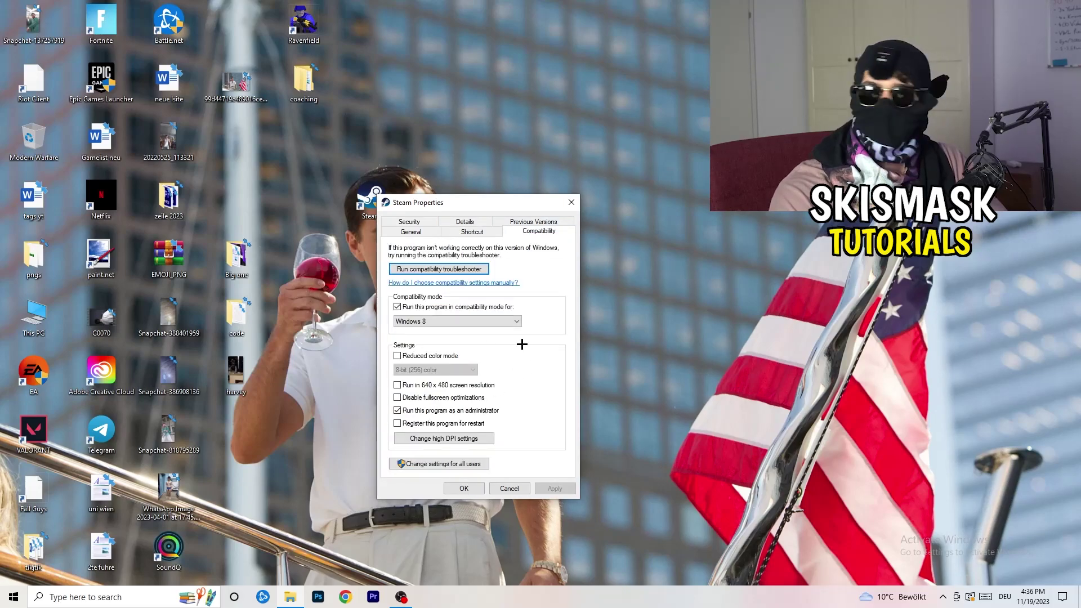
{"action": "left_click", "coordinate": [571, 202]}
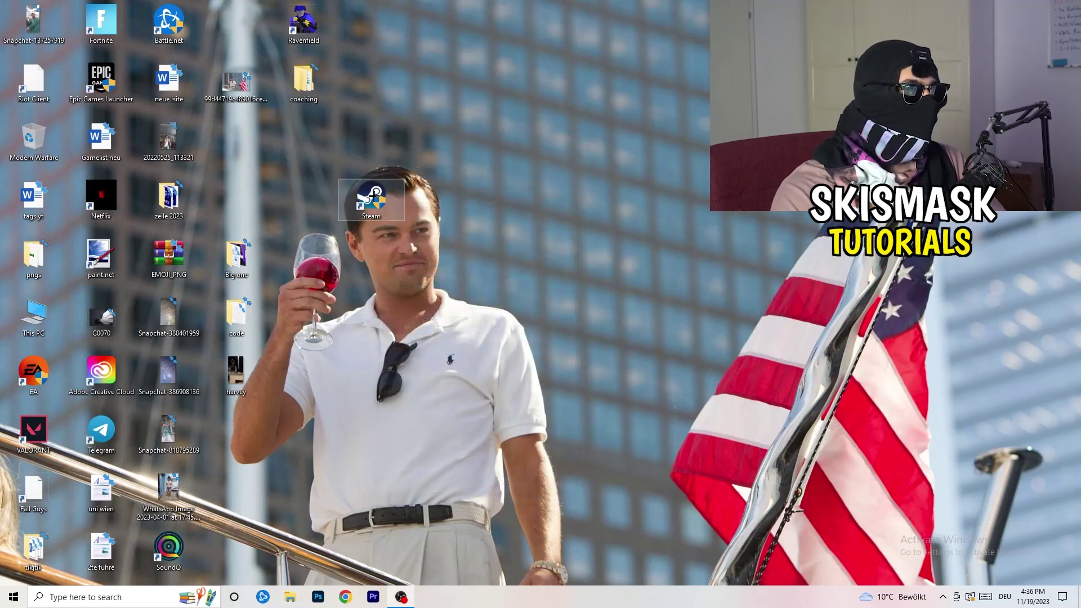
{"action": "left_click_drag", "start_coordinate": [375, 200], "coordinate": [237, 141]}
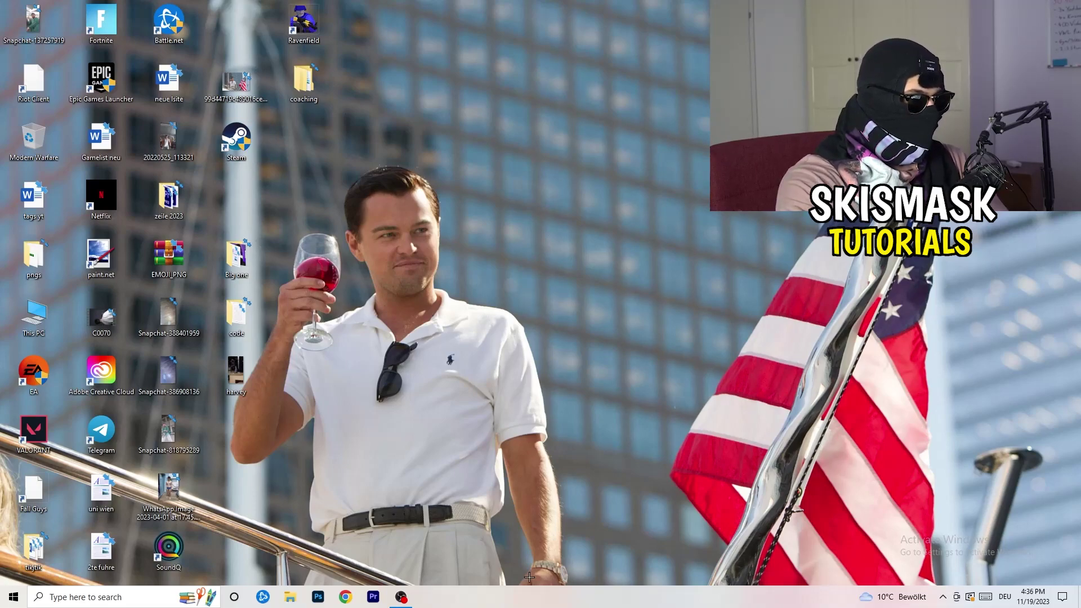
- Launch Task Manager from the taskbar menu and expand it to full details
{"action": "left_click_drag", "start_coordinate": [533, 591], "coordinate": [286, 9]}
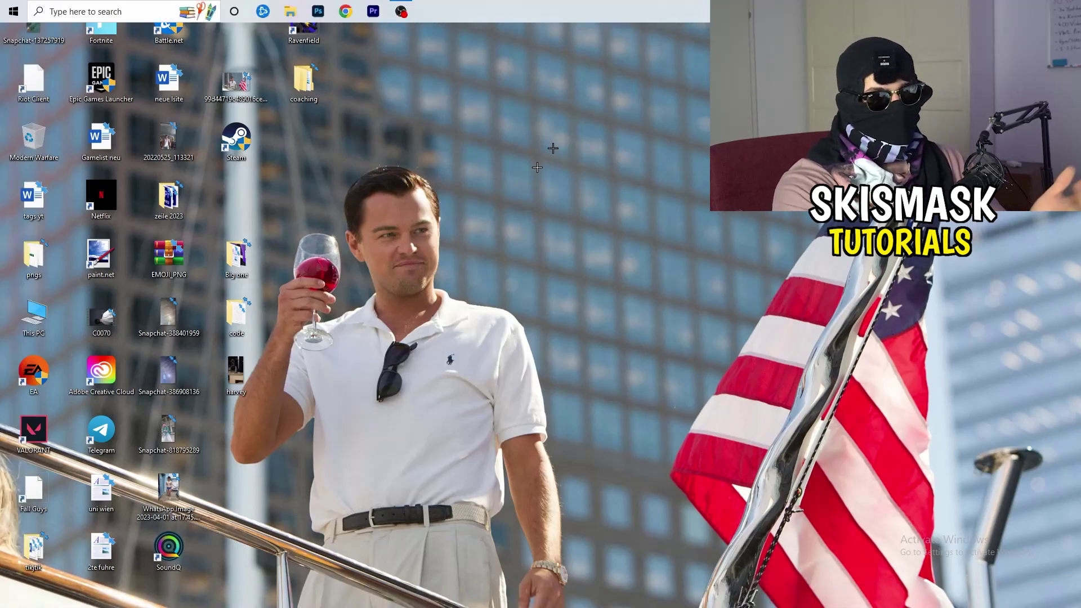
{"action": "left_click_drag", "start_coordinate": [472, 12], "coordinate": [474, 595]}
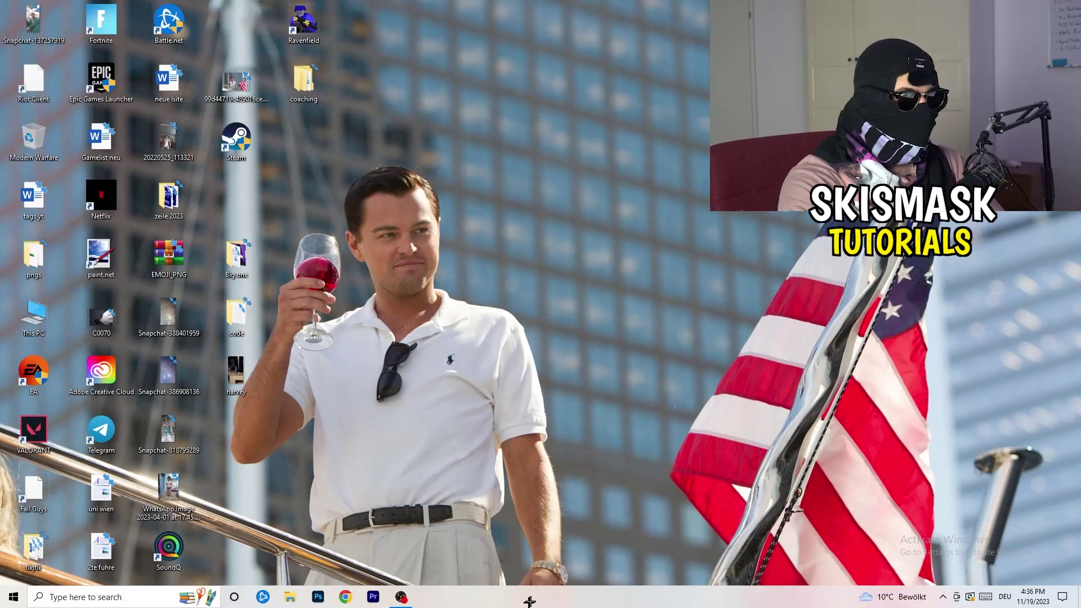
{"action": "right_click", "coordinate": [578, 597]}
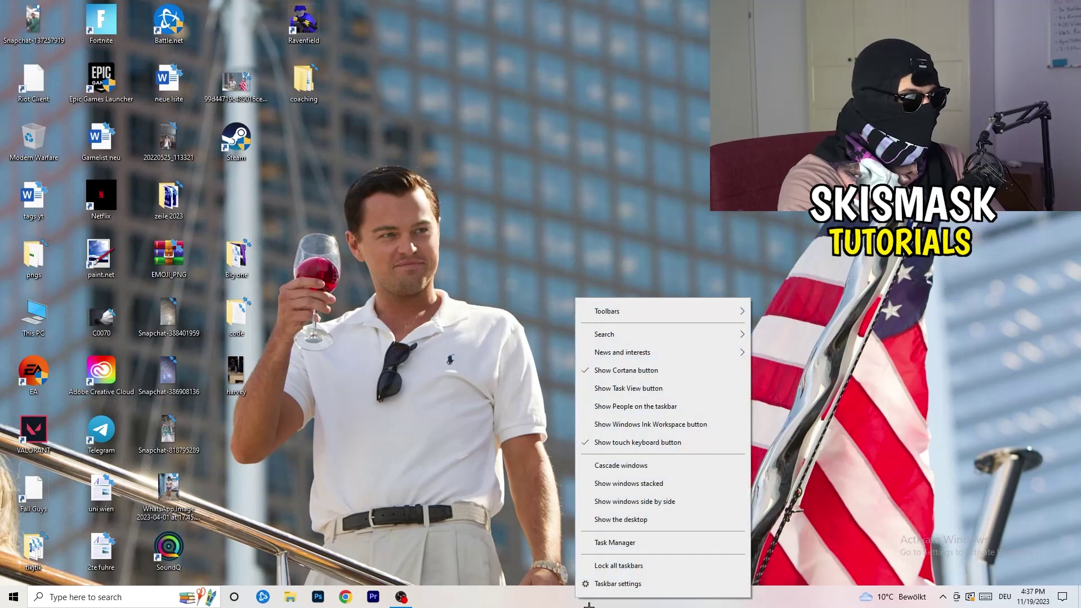
{"action": "left_click", "coordinate": [615, 564]}
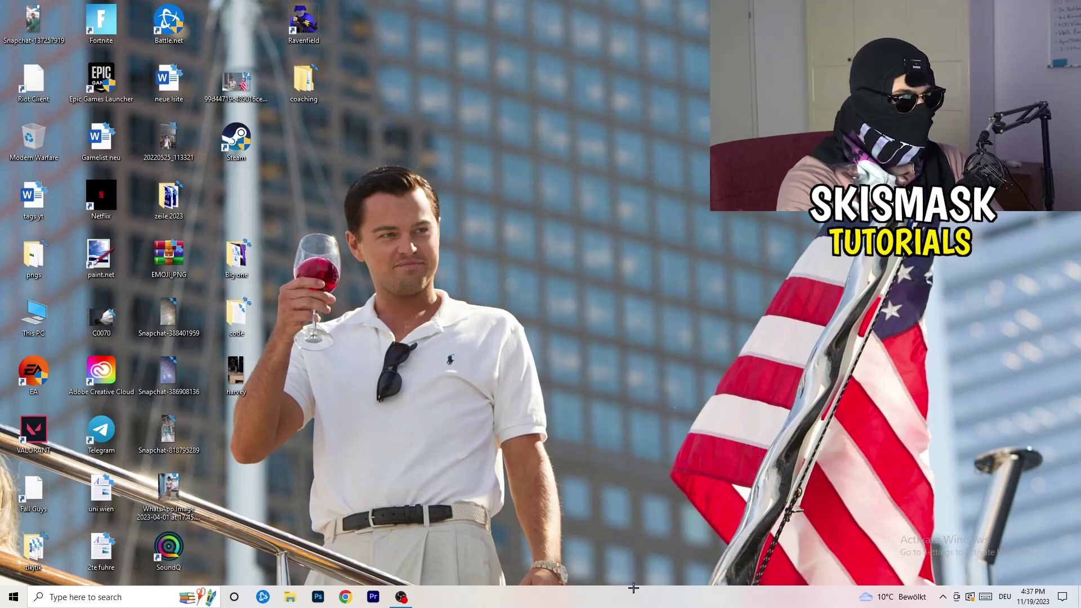
{"action": "left_click", "coordinate": [625, 24]}
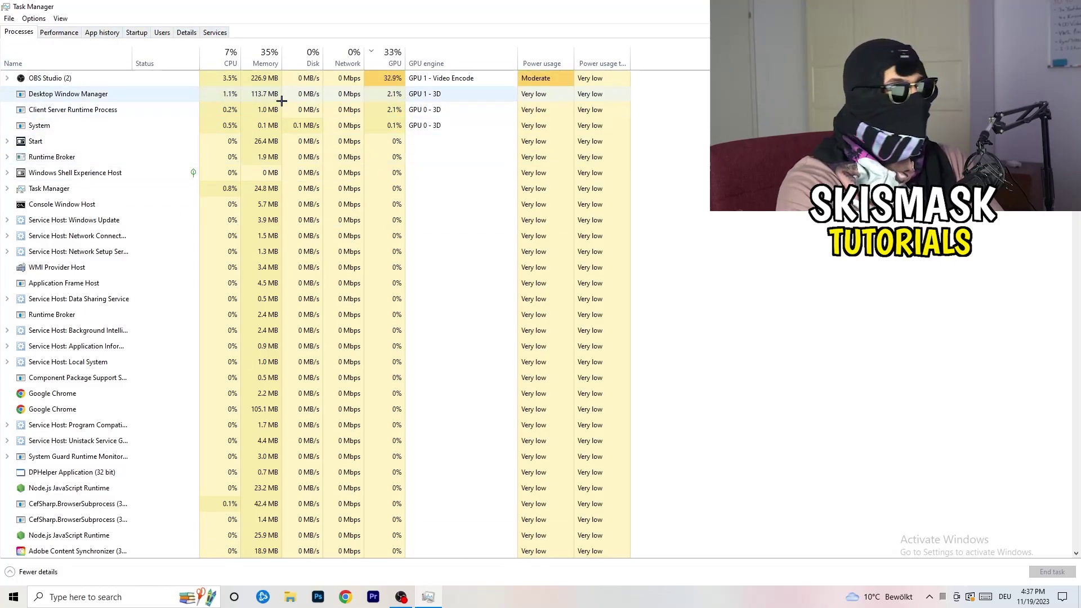
- Show the Details list and the options for a Creative Cloud UI Helper process
{"action": "left_click", "coordinate": [187, 33]}
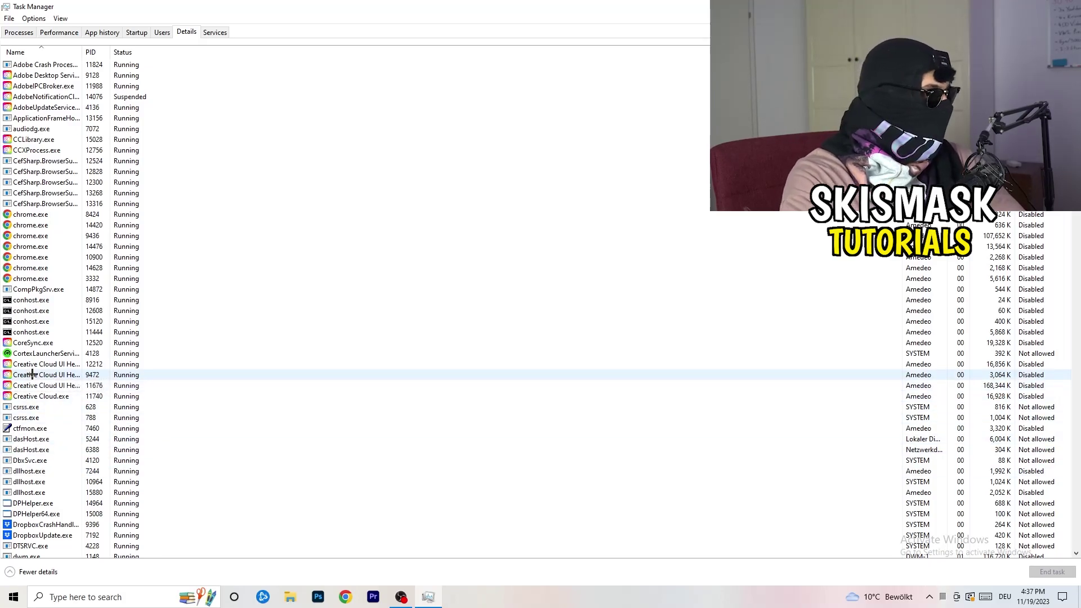
{"action": "right_click", "coordinate": [34, 374]}
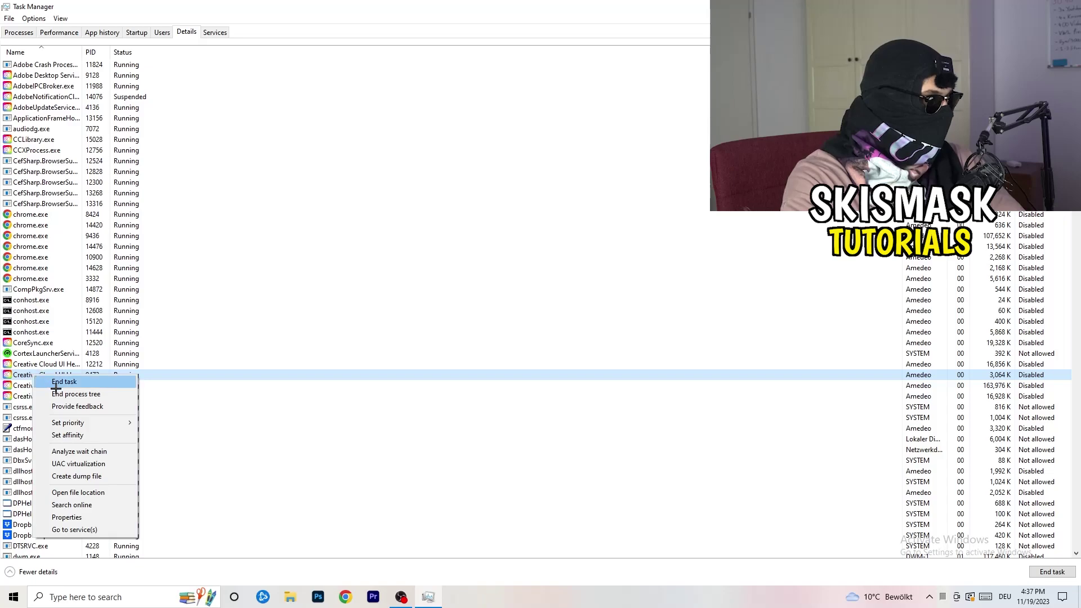